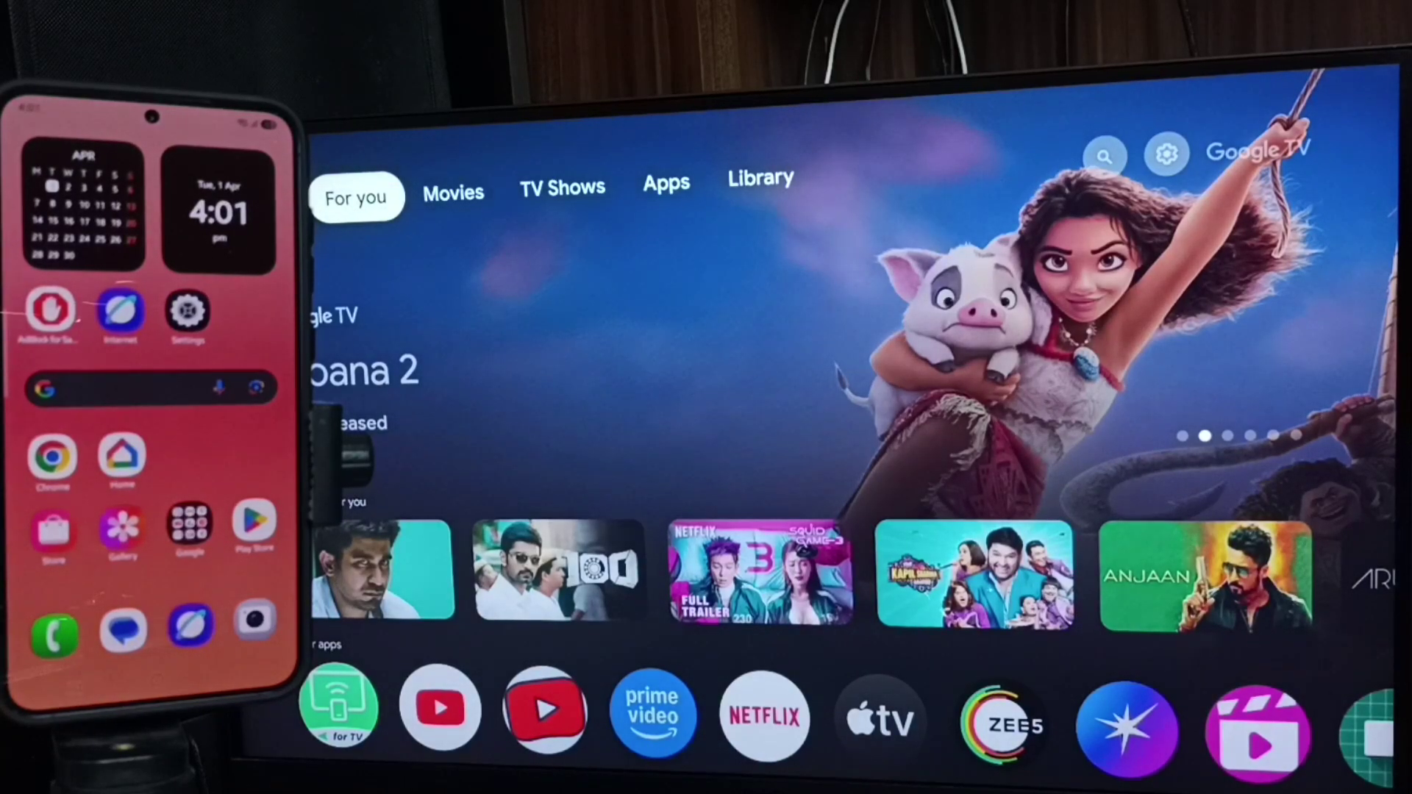
- On the TV, go to All settings > Network and Internet and view wifi2024's details
{"action": "key", "text": "Right"}
{"action": "key", "text": "Right"}
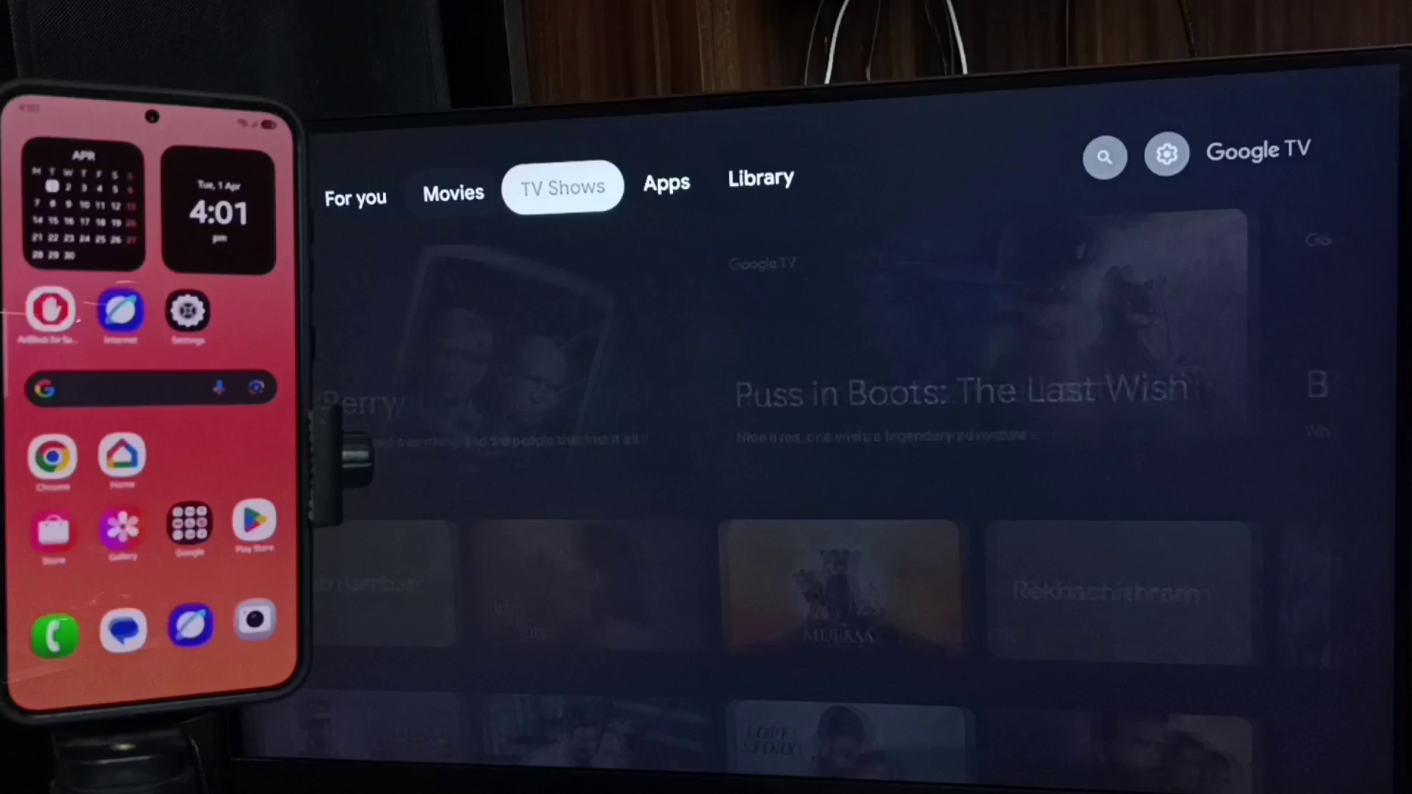
{"action": "key", "text": "Right"}
{"action": "key", "text": "Right"}
{"action": "key", "text": "Right"}
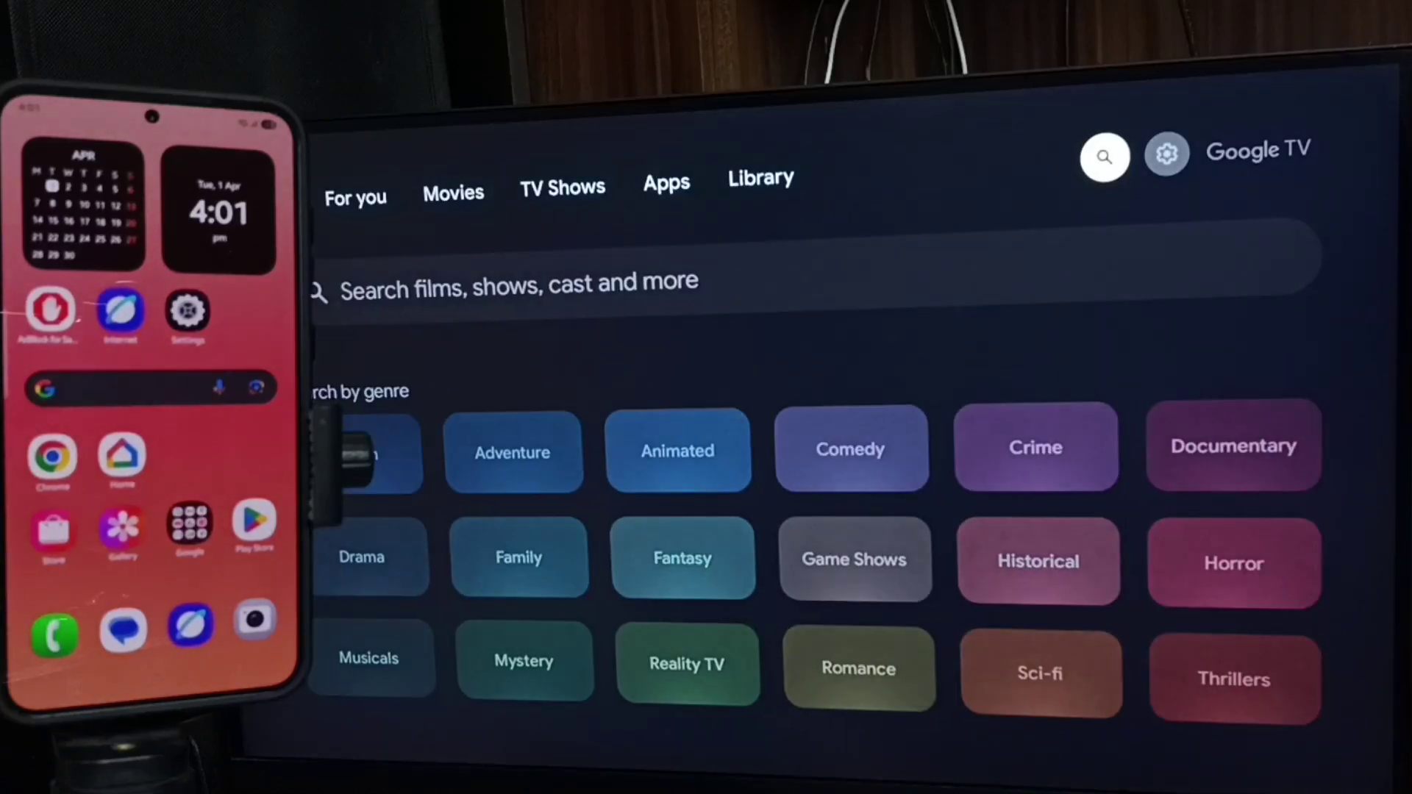
{"action": "key", "text": "Right"}
{"action": "key", "text": "Return"}
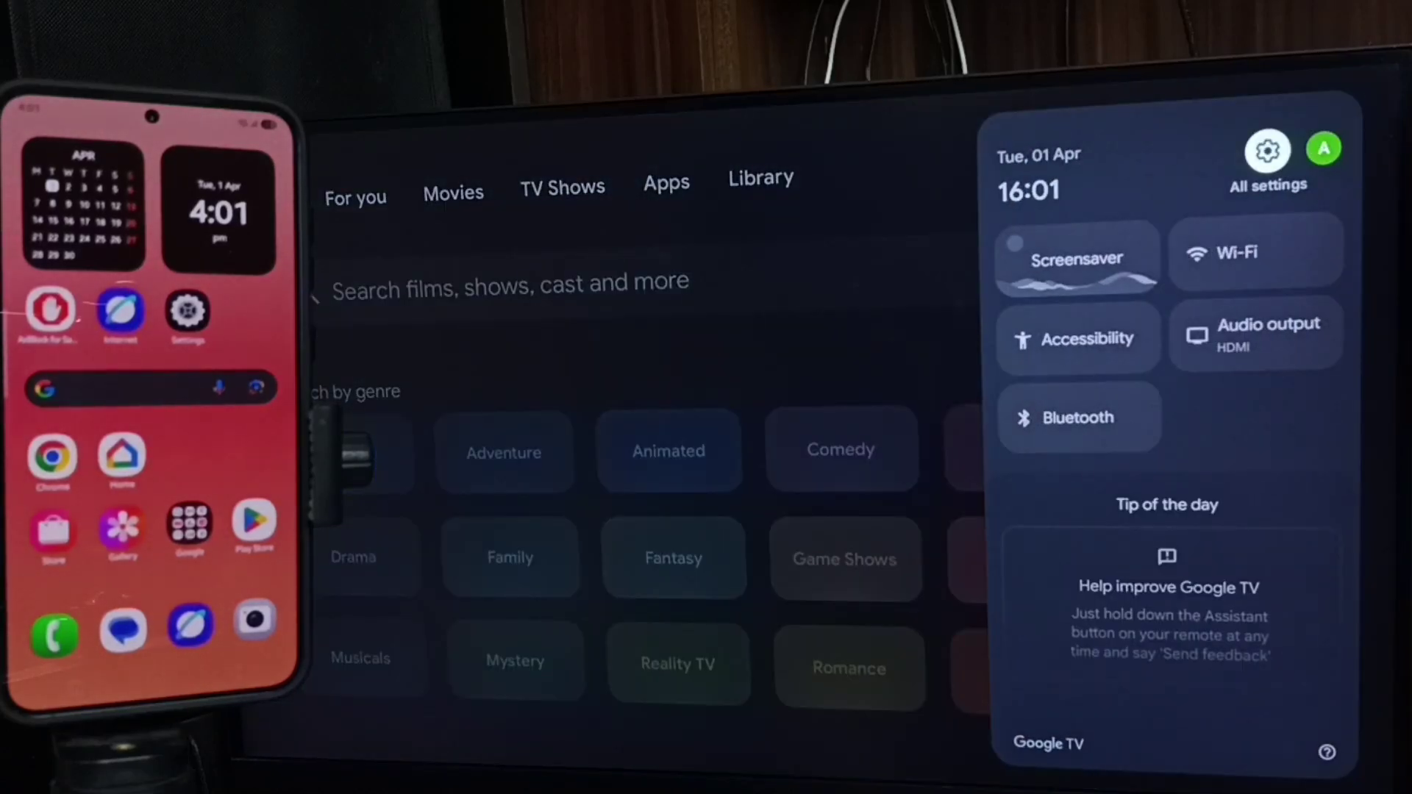
{"action": "key", "text": "Return"}
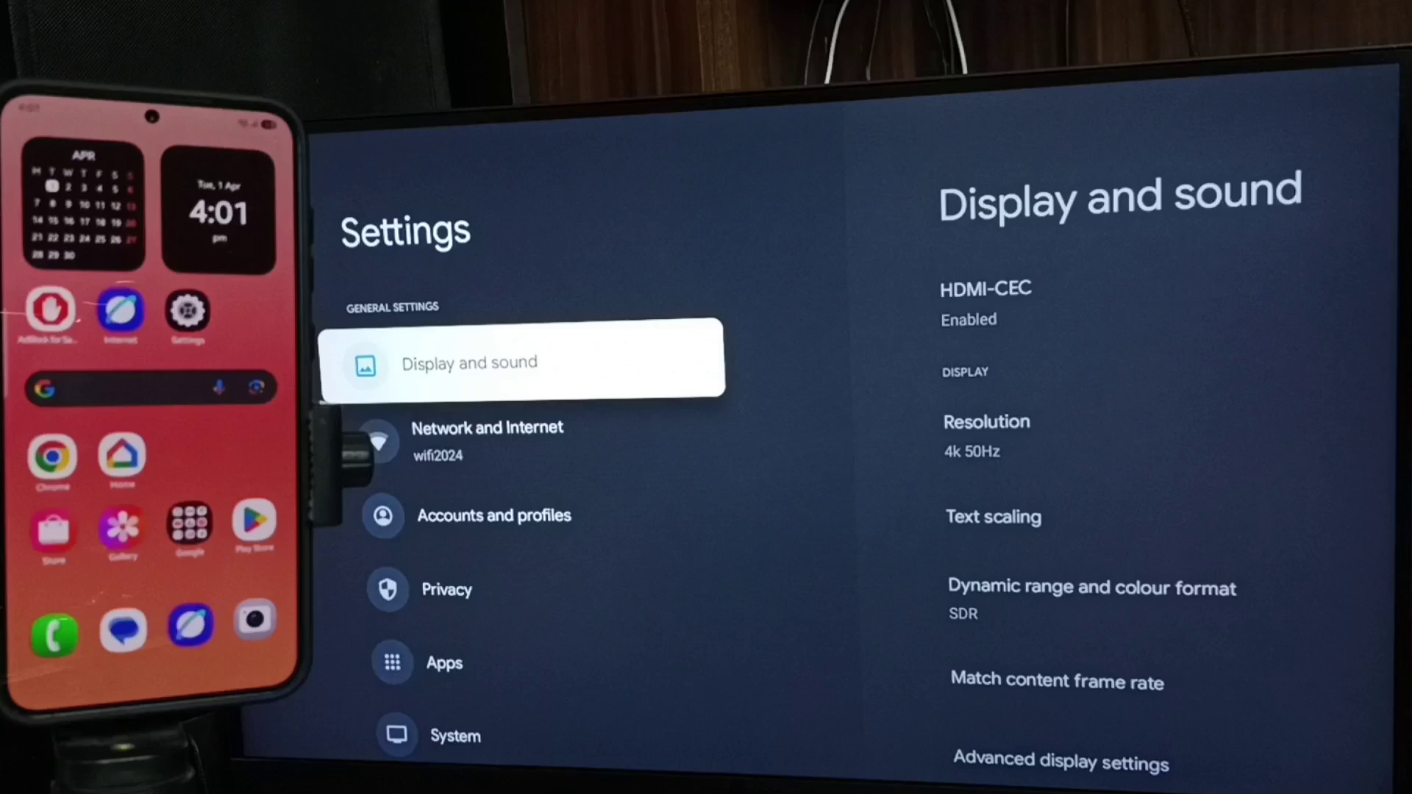
{"action": "key", "text": "Down"}
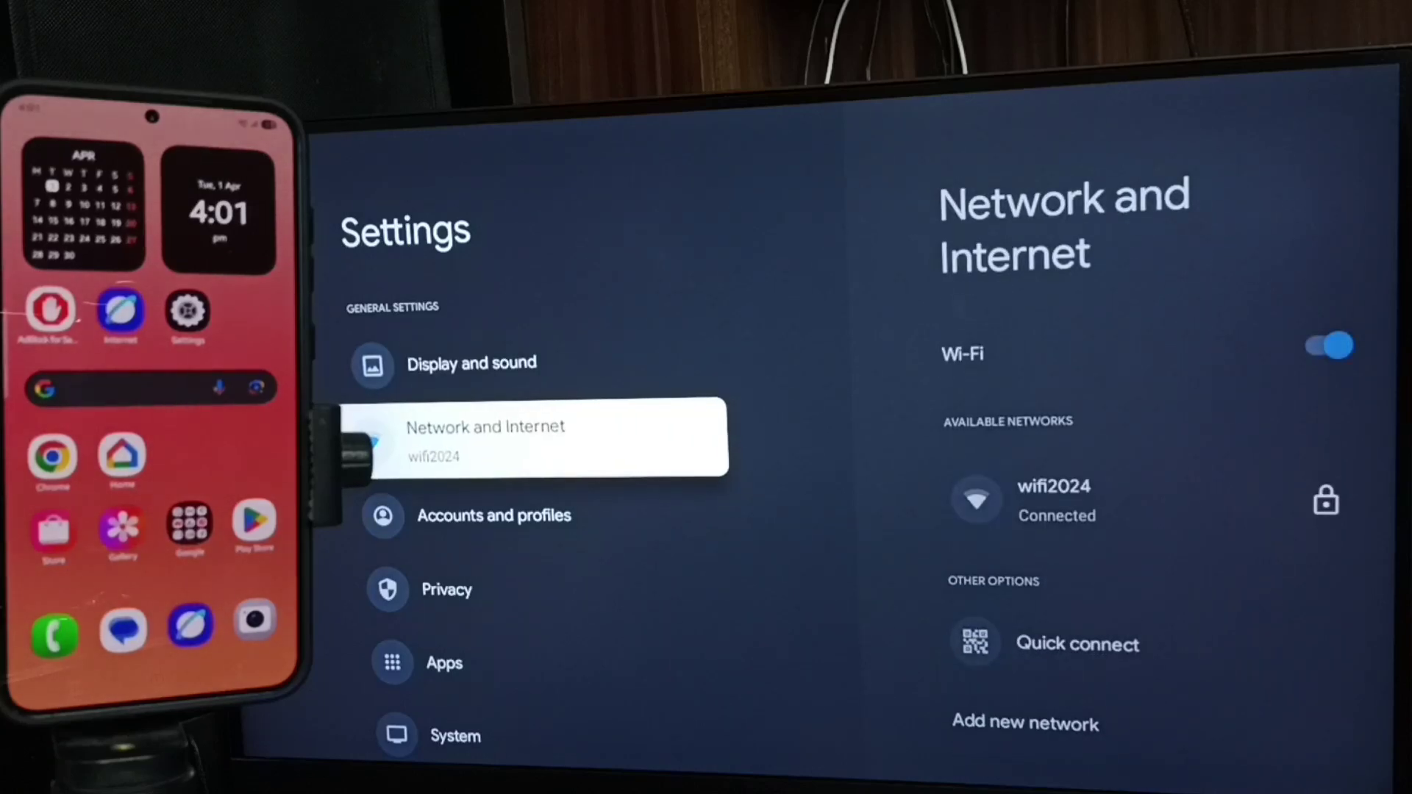
{"action": "key", "text": "Return"}
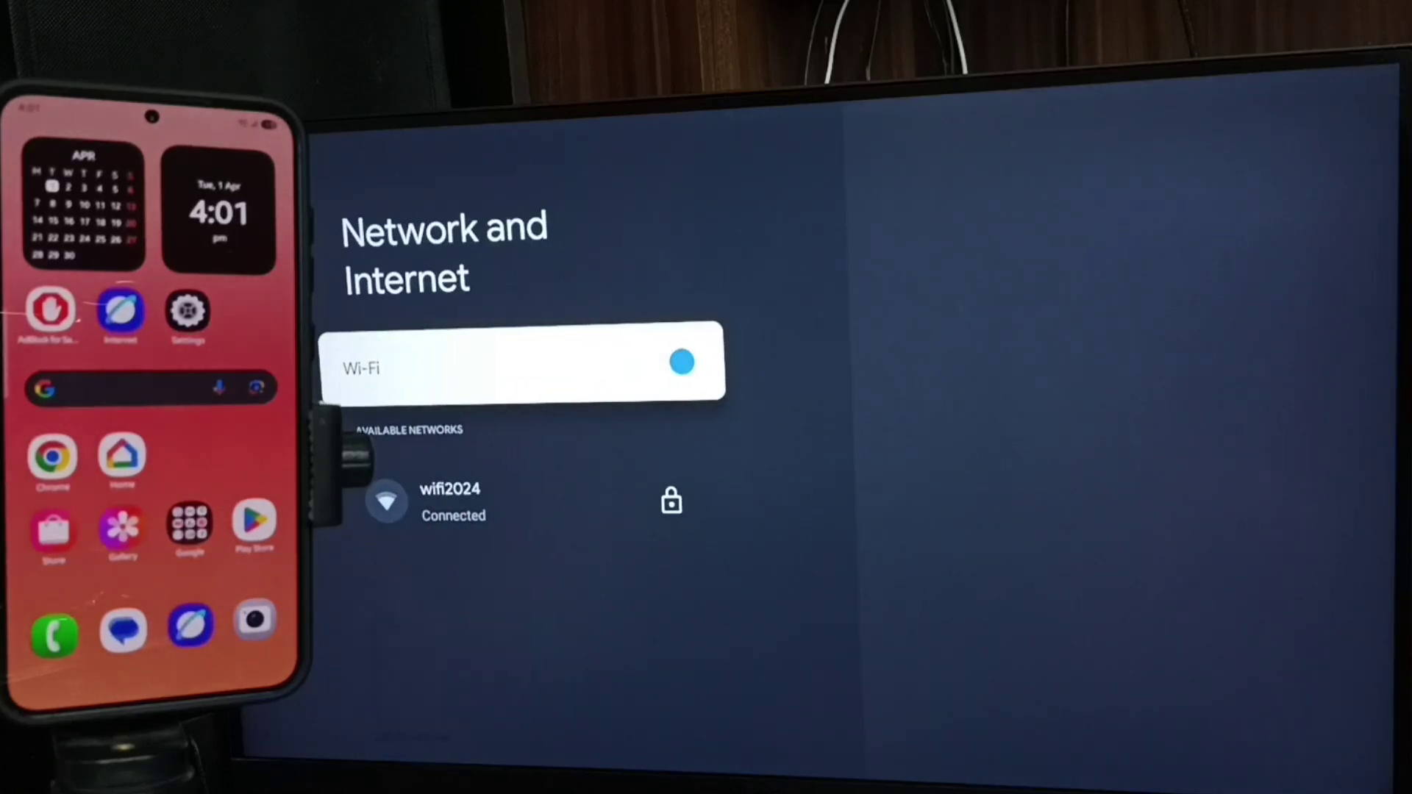
{"action": "key", "text": "Down"}
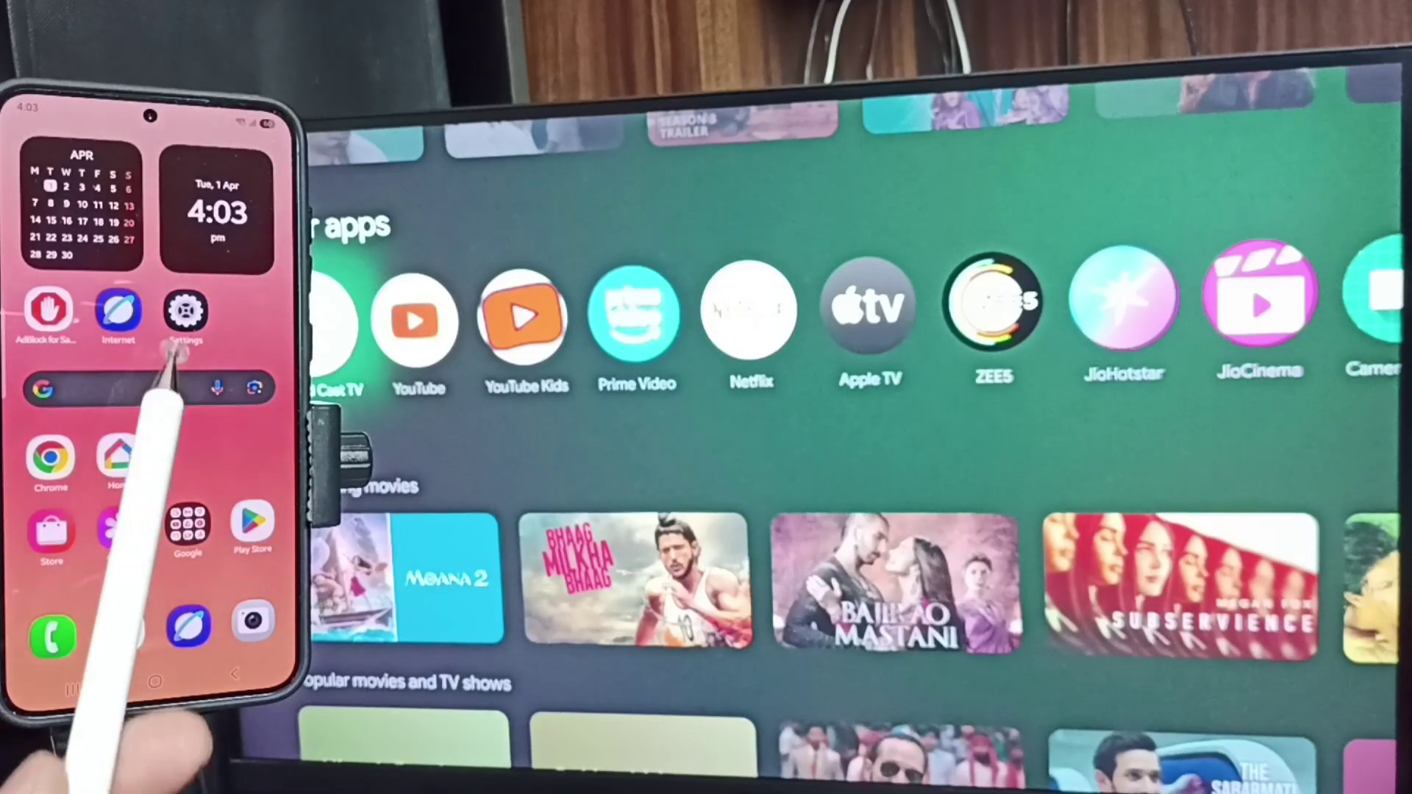
{"action": "left_click", "coordinate": [186, 312]}
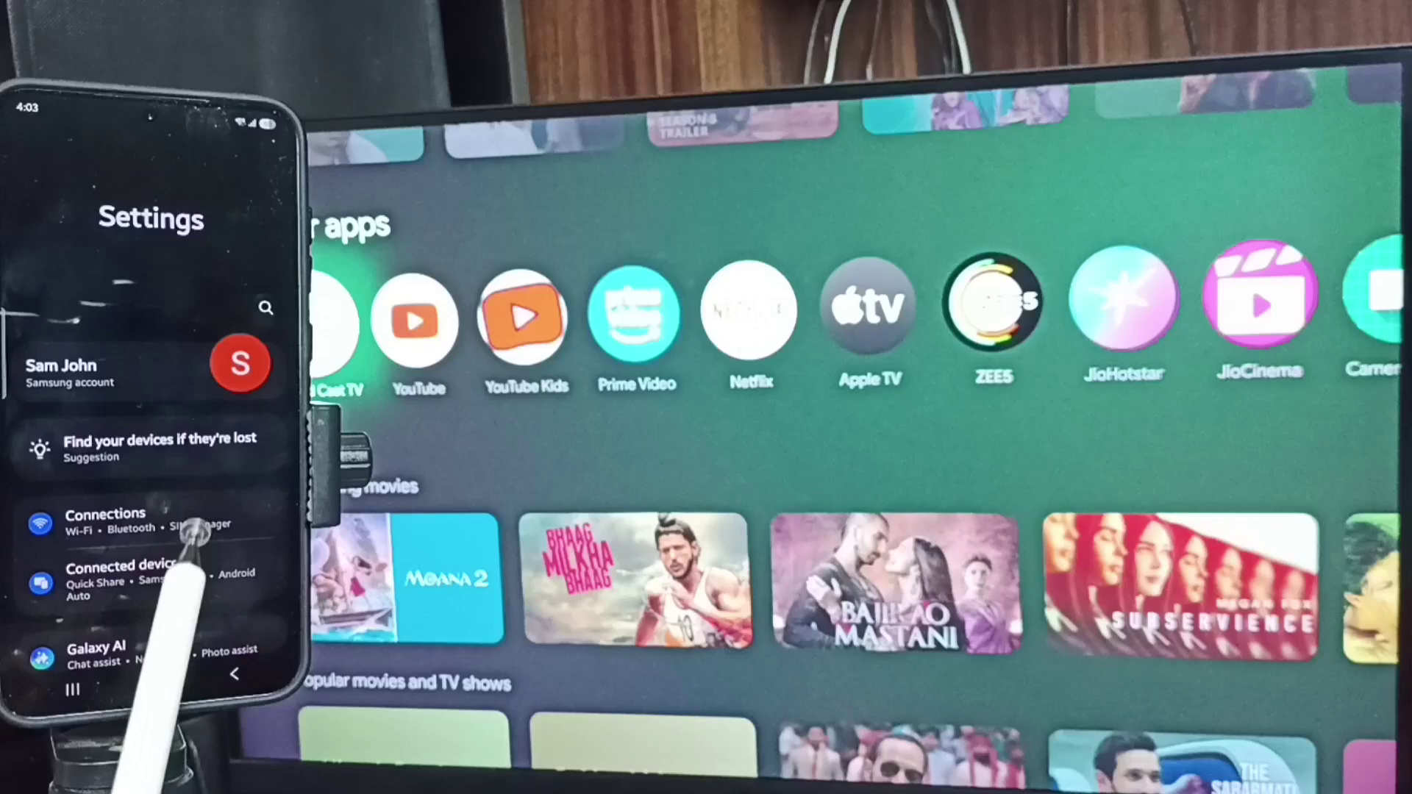
{"action": "left_click", "coordinate": [133, 527]}
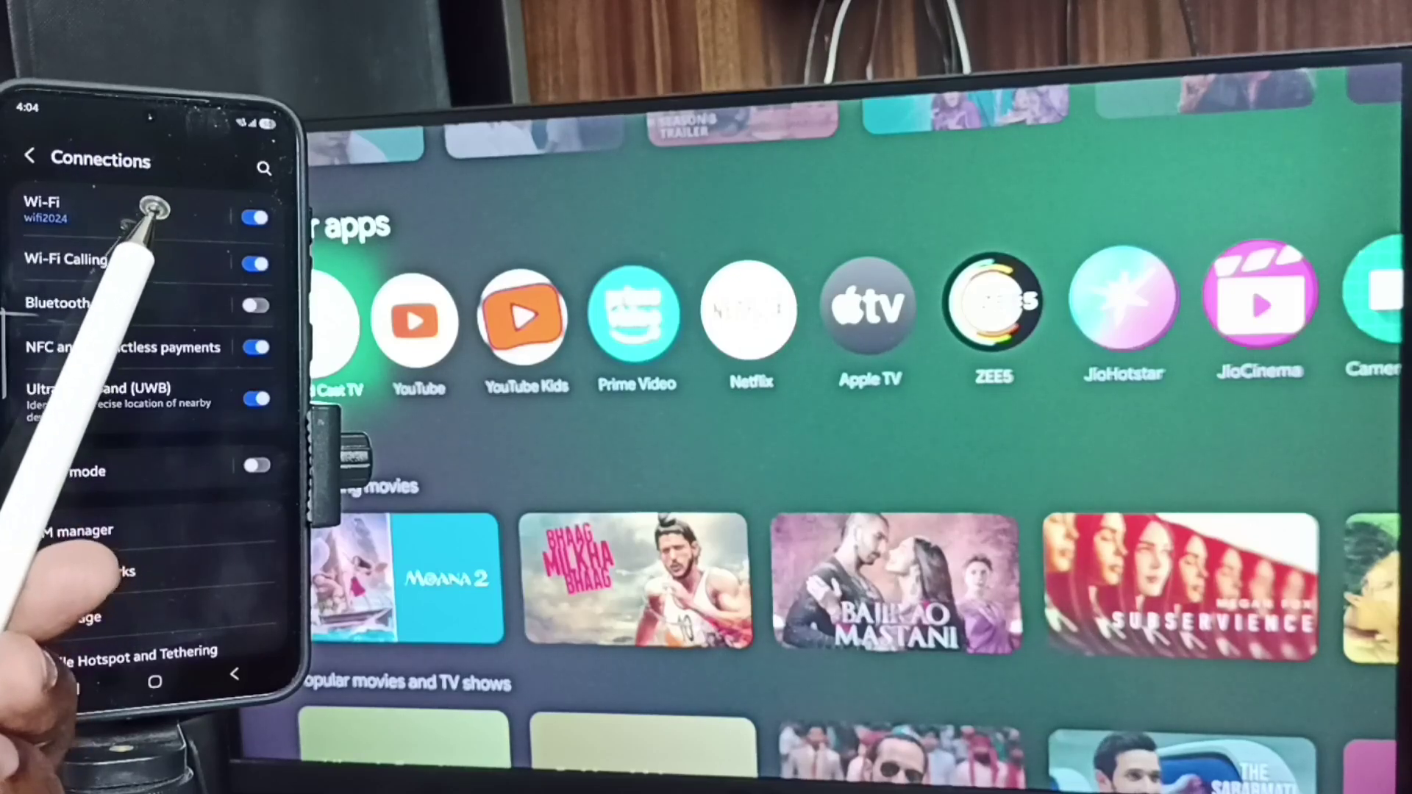
{"action": "left_click", "coordinate": [155, 681]}
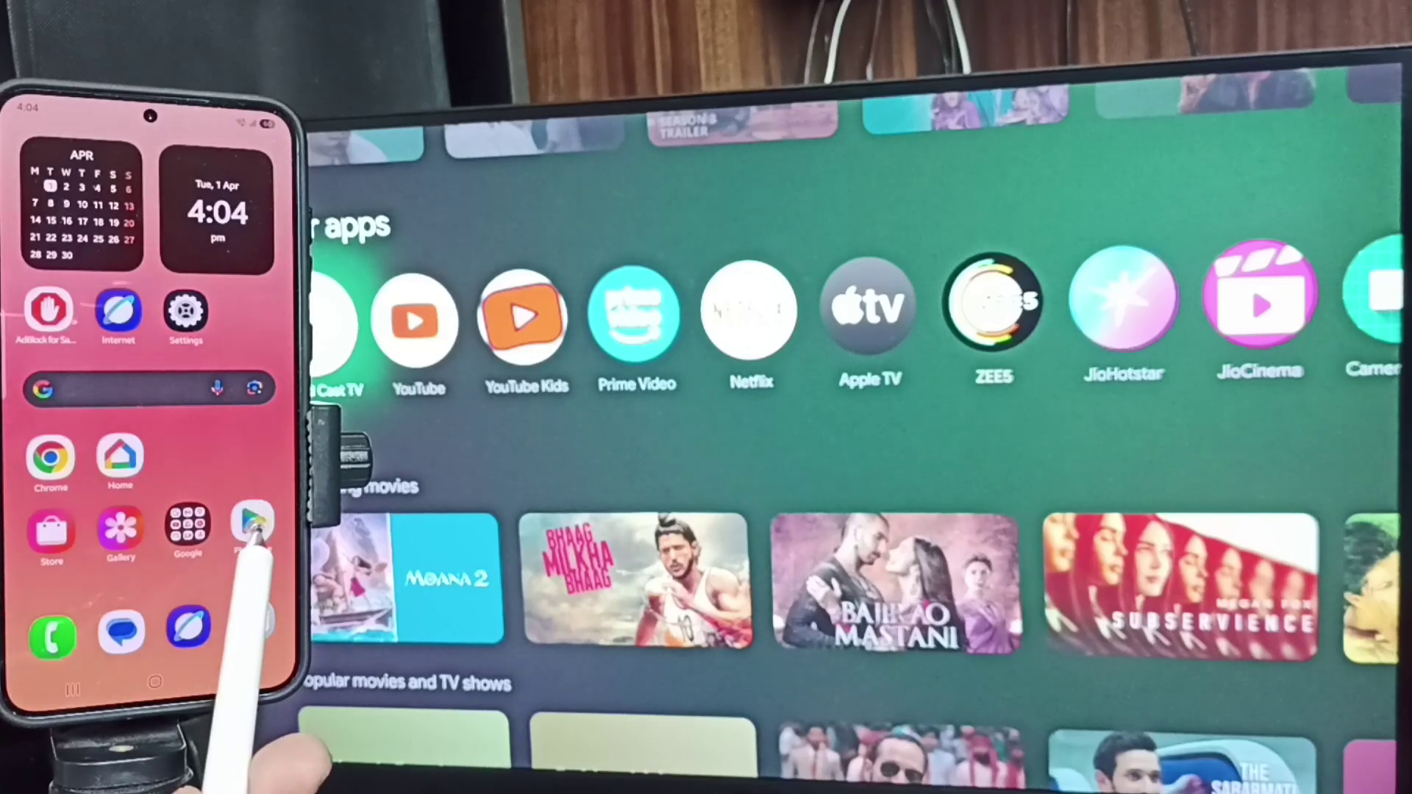
- Check the Google Home listing in Play Store, then launch Google Home from the home screen
{"action": "left_click", "coordinate": [255, 528]}
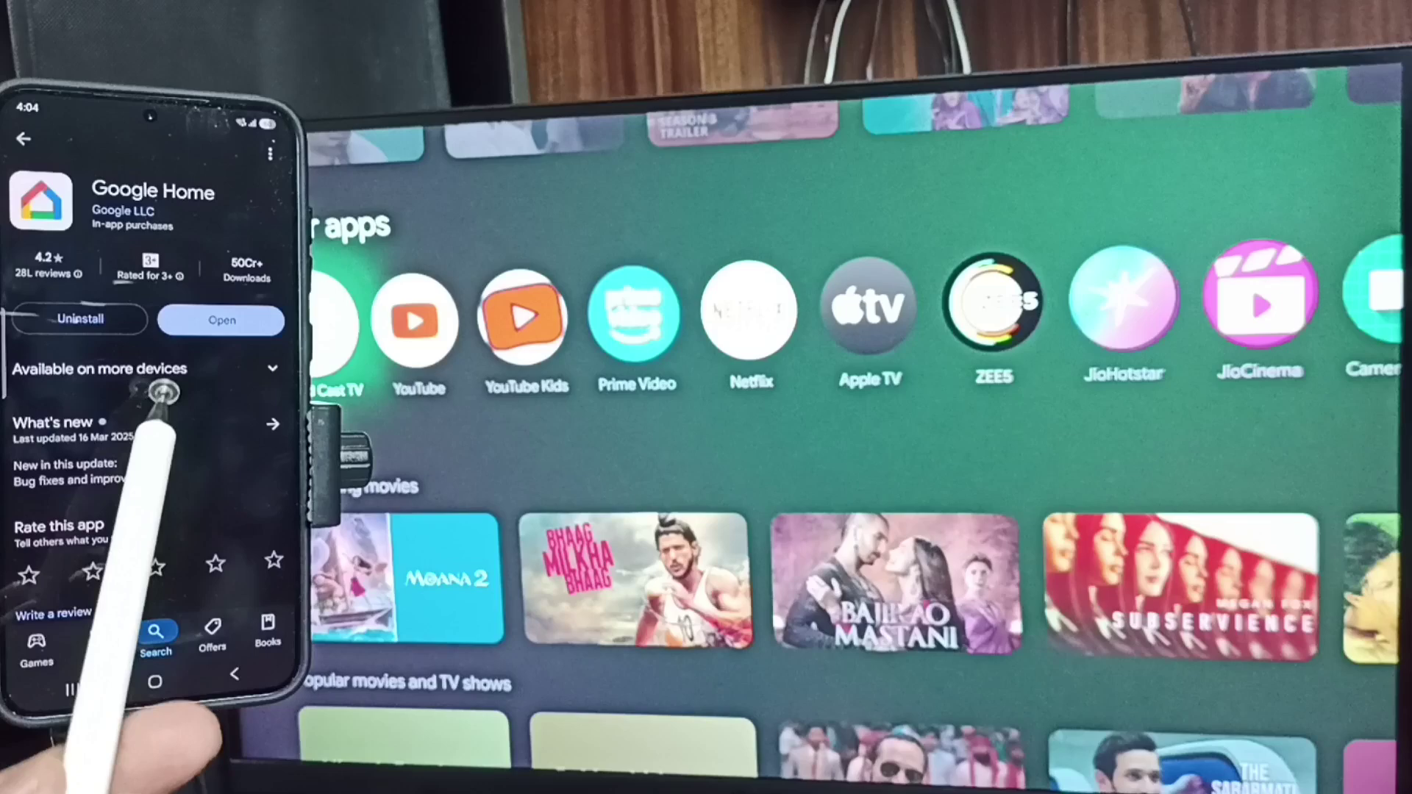
{"action": "left_click", "coordinate": [158, 683]}
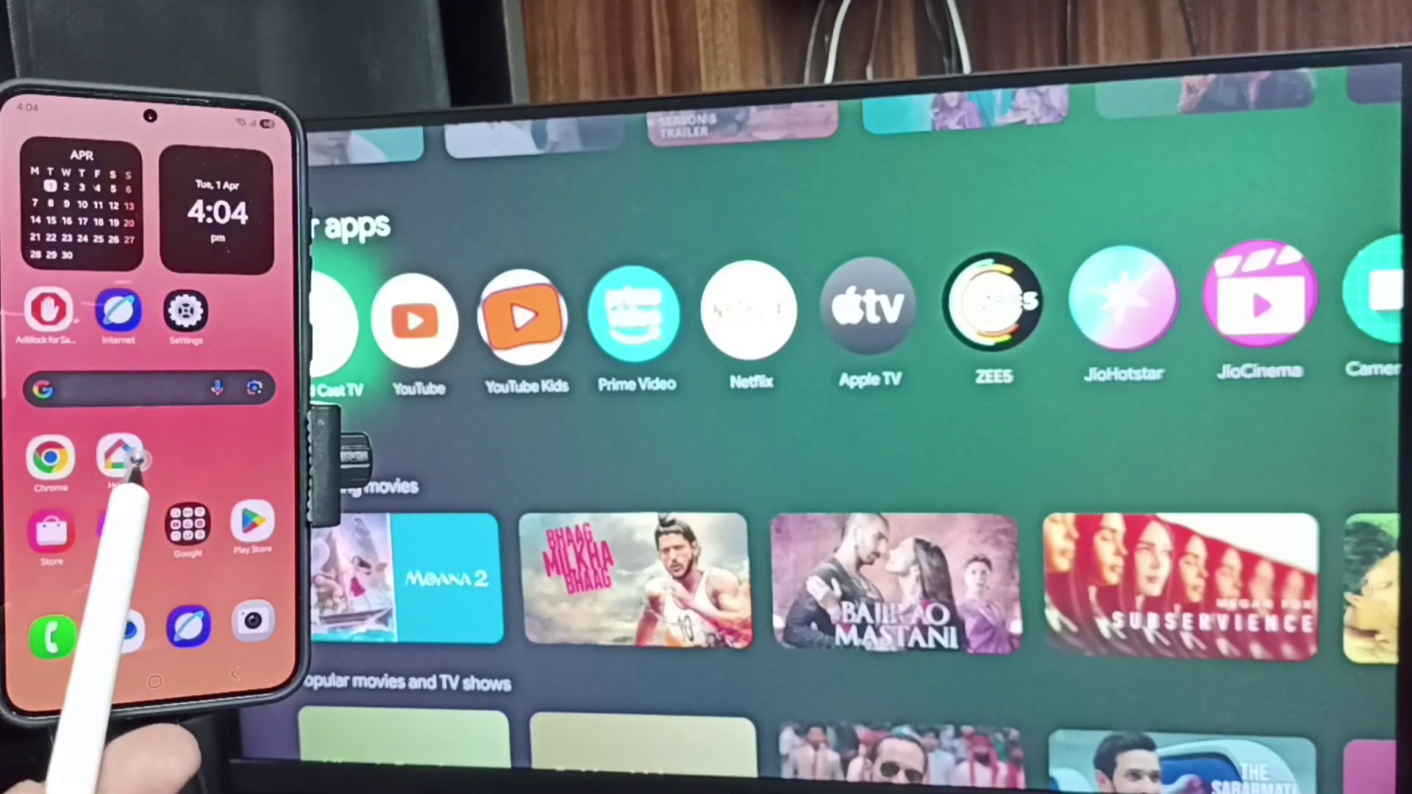
{"action": "left_click", "coordinate": [119, 462]}
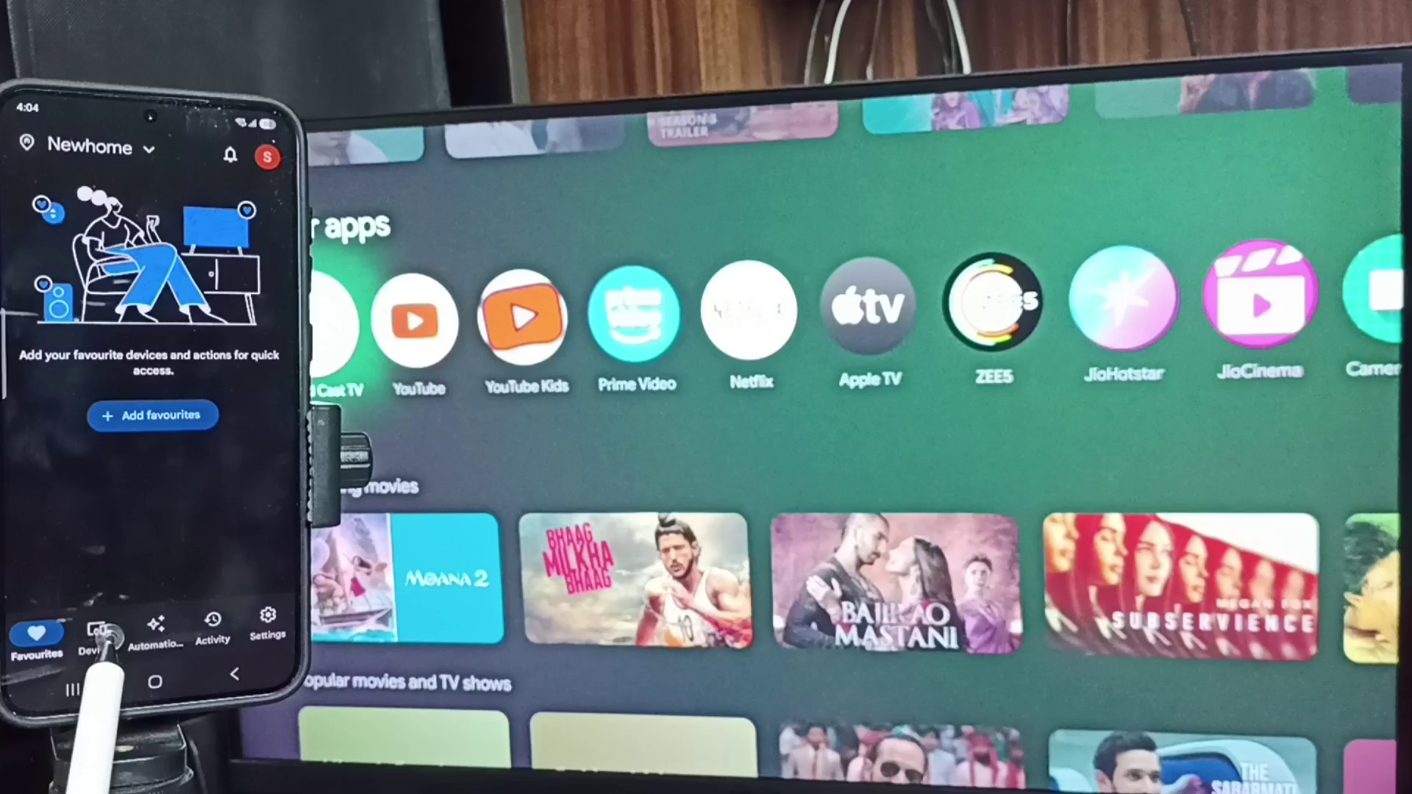
- Open the Google TV page from Local devices in the Devices list
{"action": "left_click", "coordinate": [99, 632]}
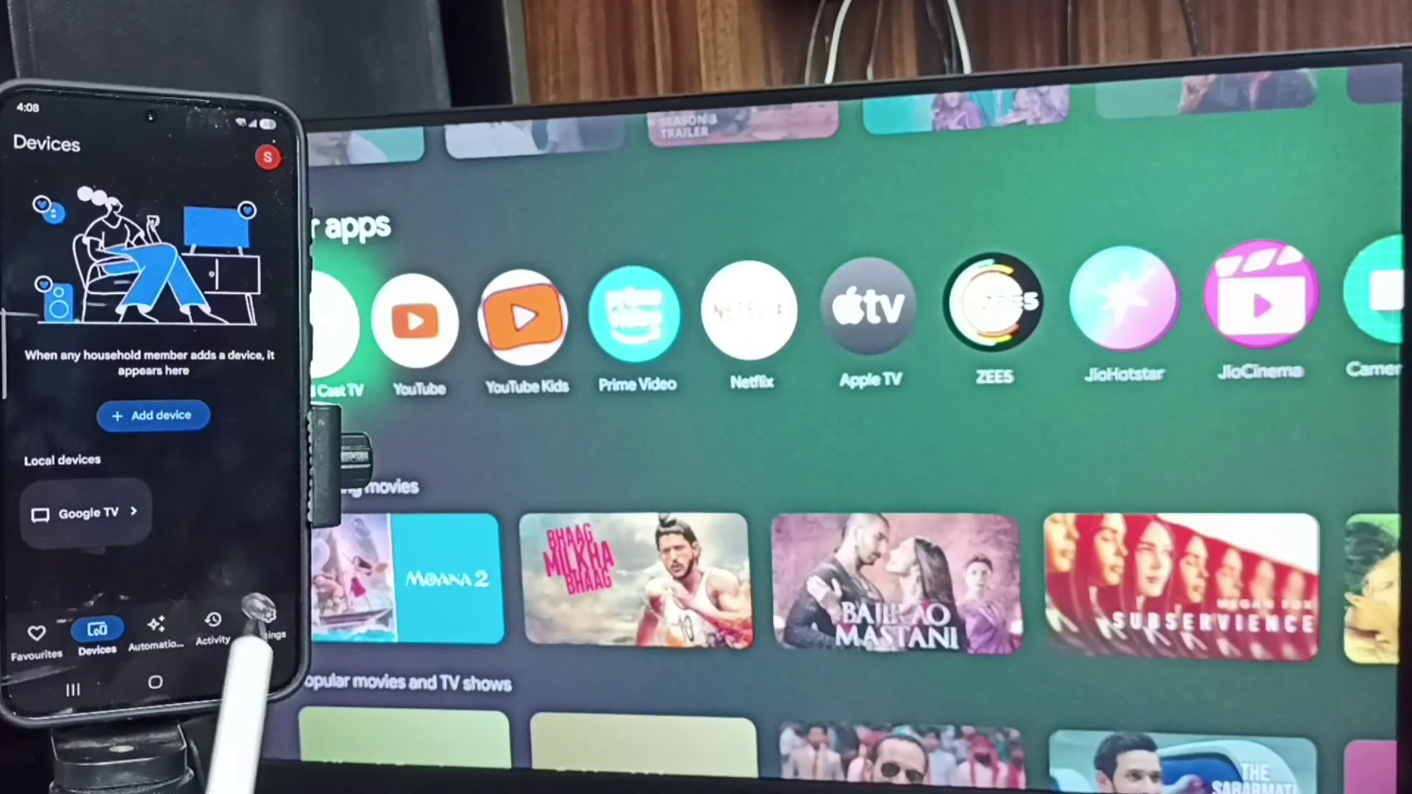
{"action": "left_click", "coordinate": [108, 513]}
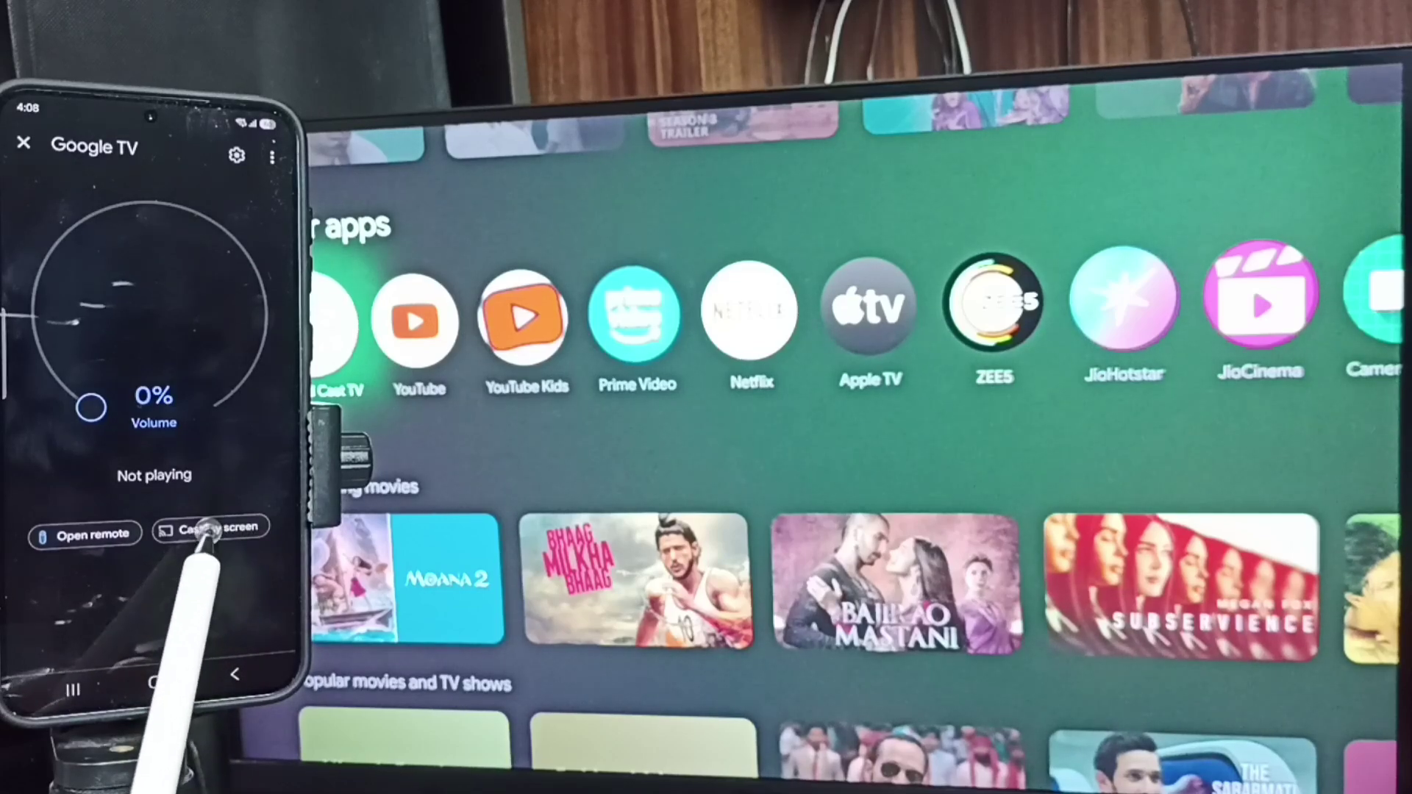
- Use Cast my screen with the Entire screen option to start casting to Google TV
{"action": "left_click", "coordinate": [209, 530]}
{"action": "left_click", "coordinate": [216, 469]}
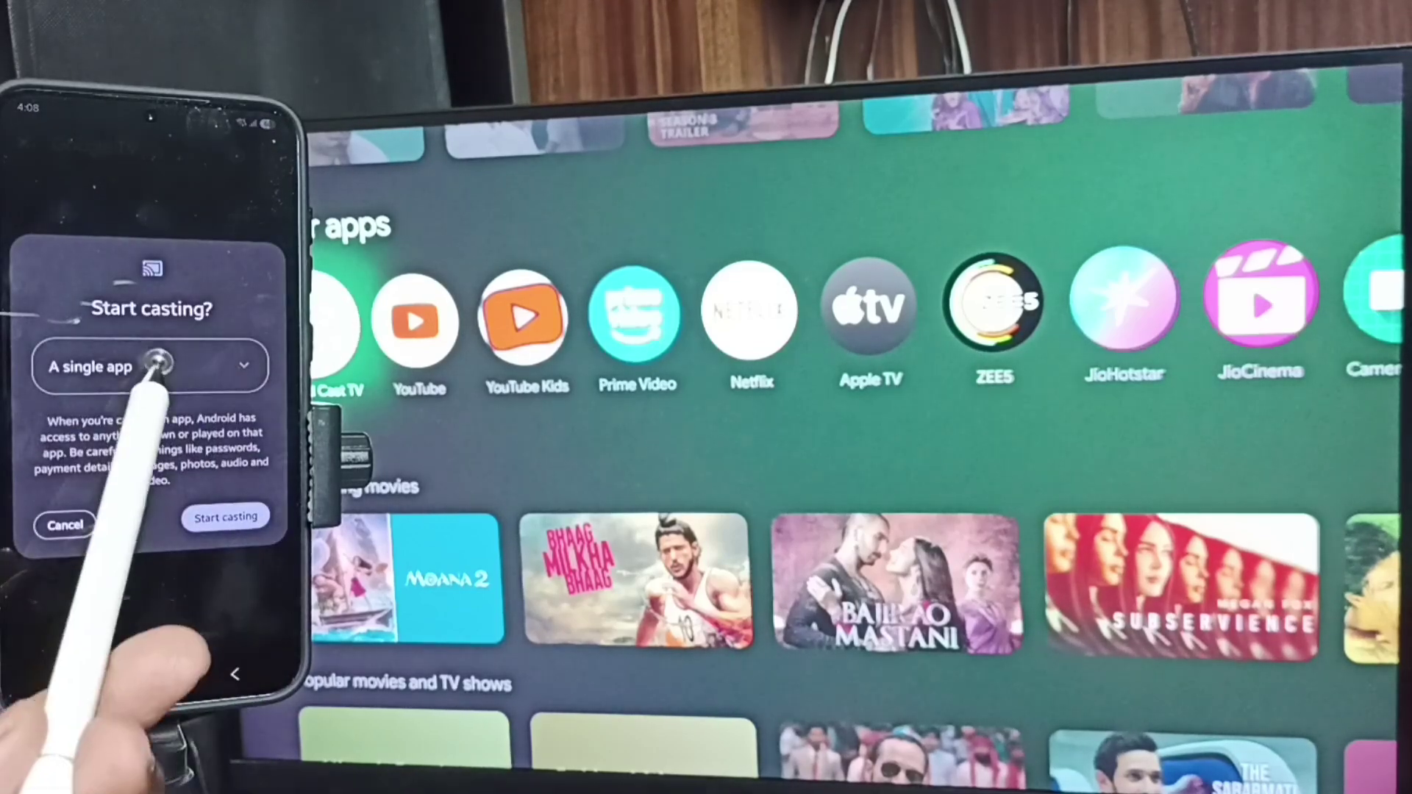
{"action": "left_click", "coordinate": [232, 356]}
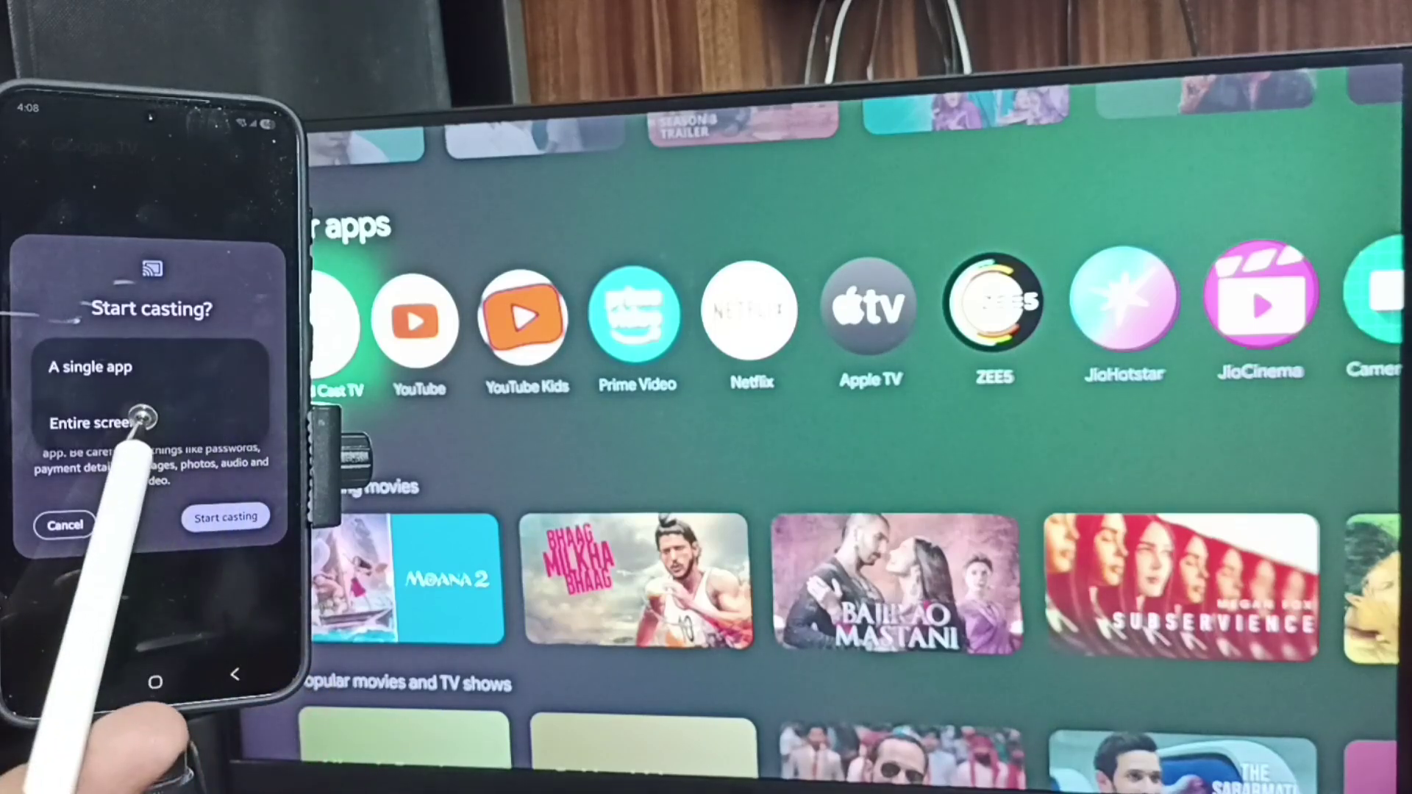
{"action": "left_click", "coordinate": [119, 417]}
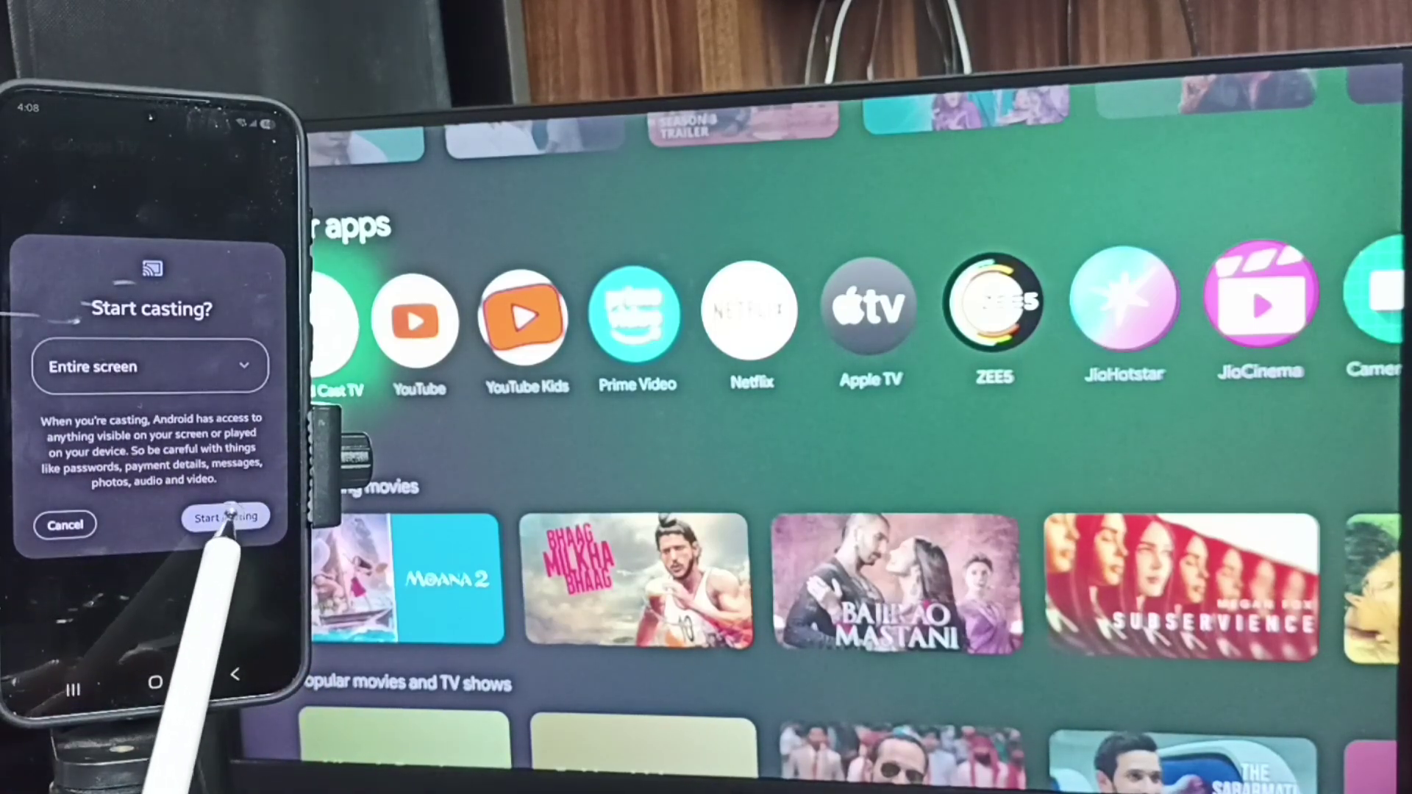
{"action": "left_click", "coordinate": [225, 516]}
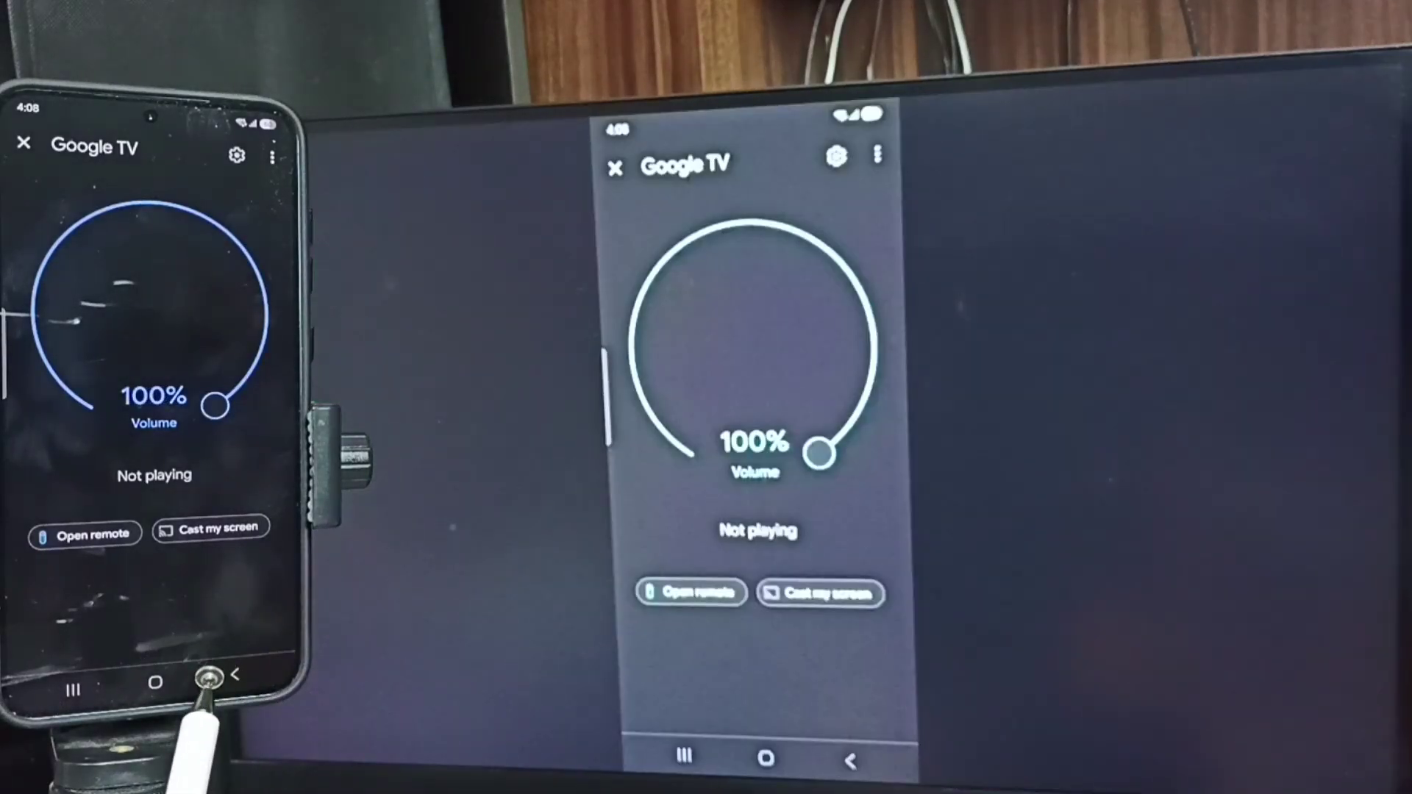
- Browse the phone's home screen and app drawer pages while the TV mirrors them, then return home
{"action": "left_click", "coordinate": [155, 675]}
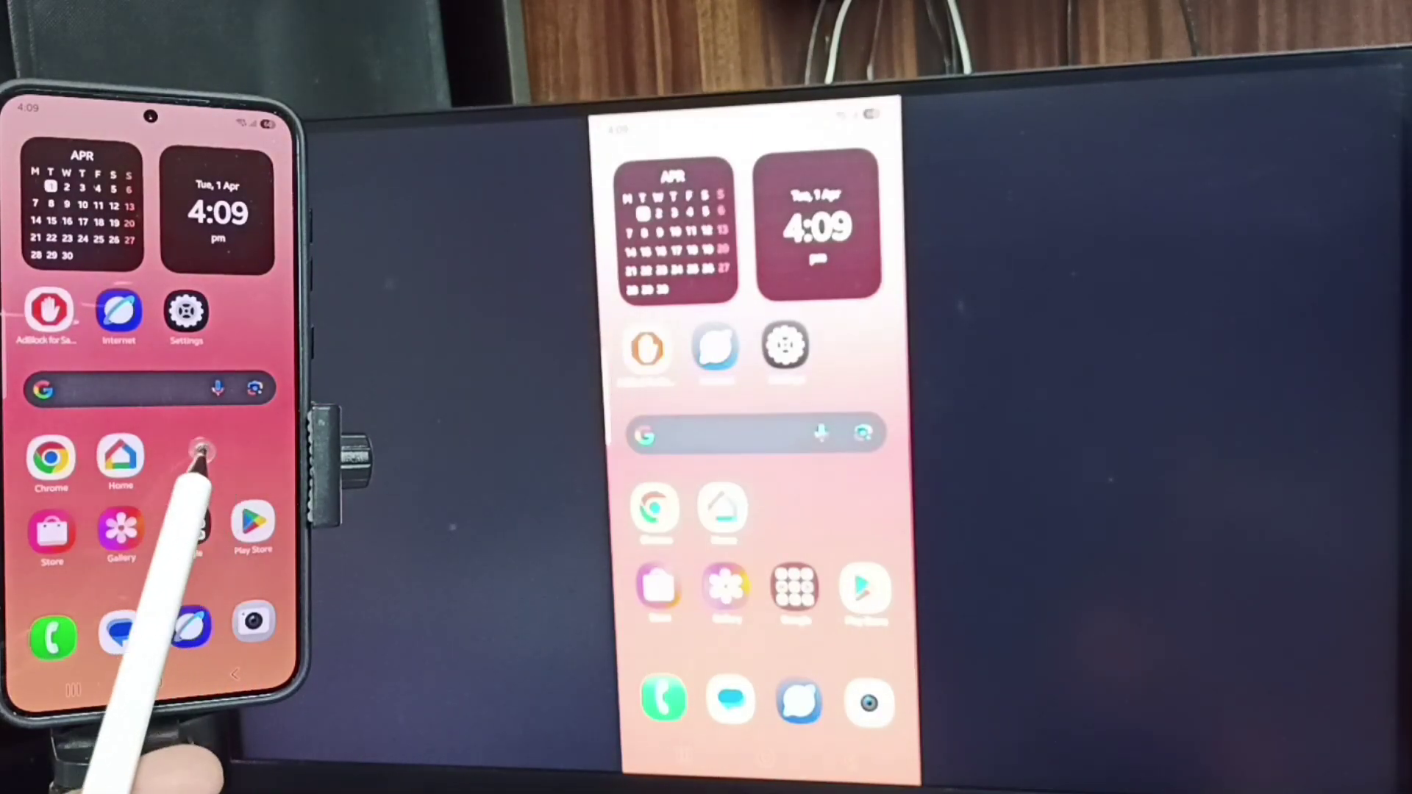
{"action": "left_click_drag", "start_coordinate": [206, 410], "coordinate": [205, 331]}
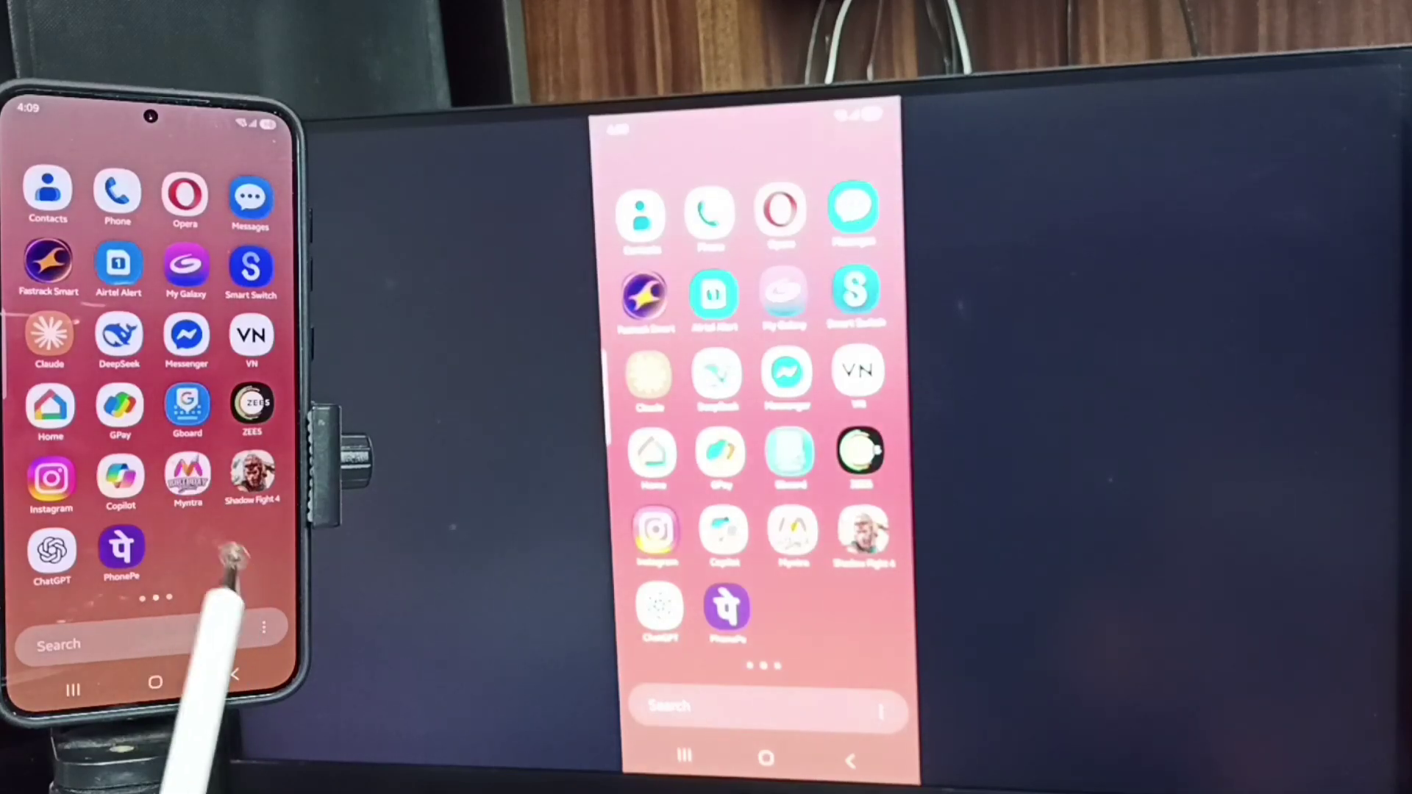
{"action": "left_click_drag", "start_coordinate": [241, 538], "coordinate": [111, 552]}
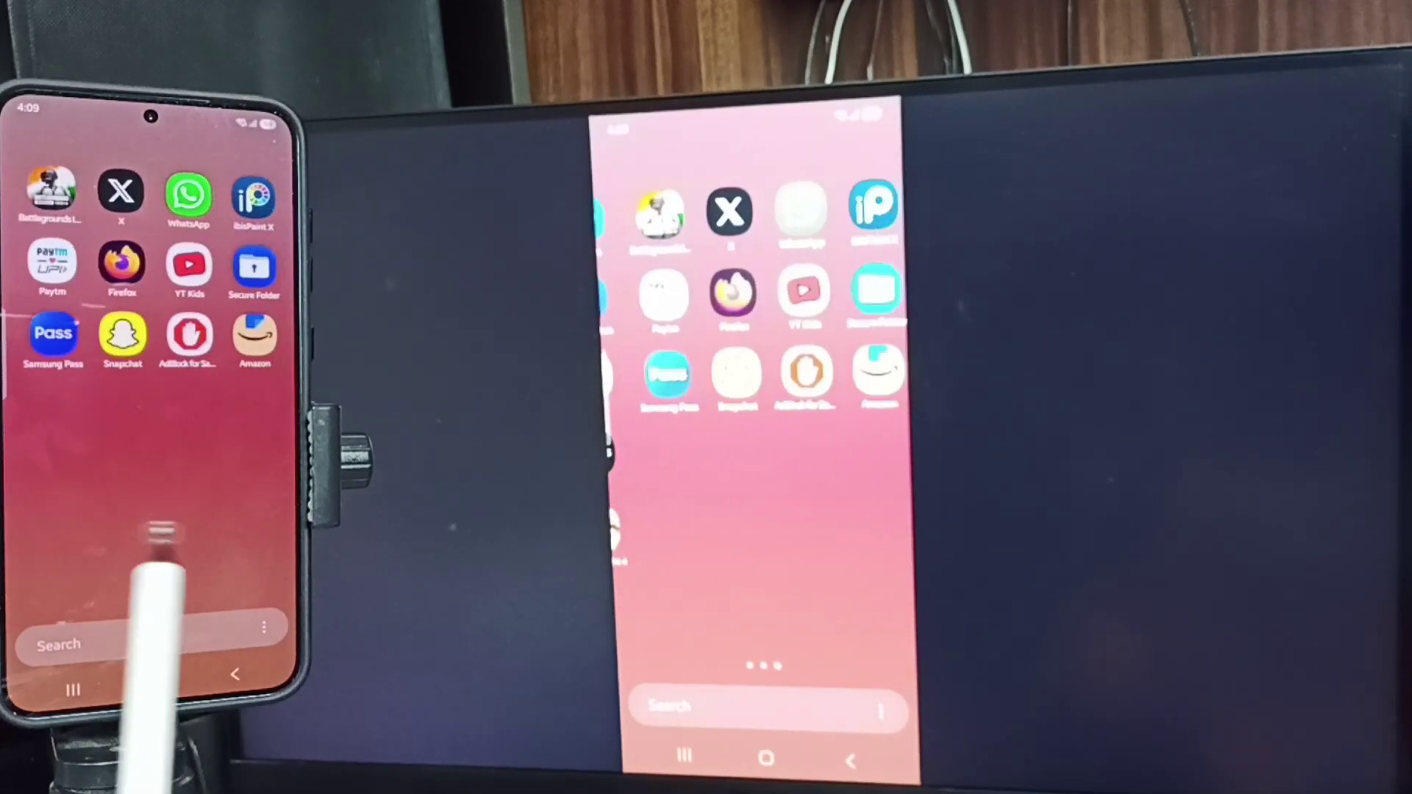
{"action": "left_click_drag", "start_coordinate": [276, 545], "coordinate": [122, 491]}
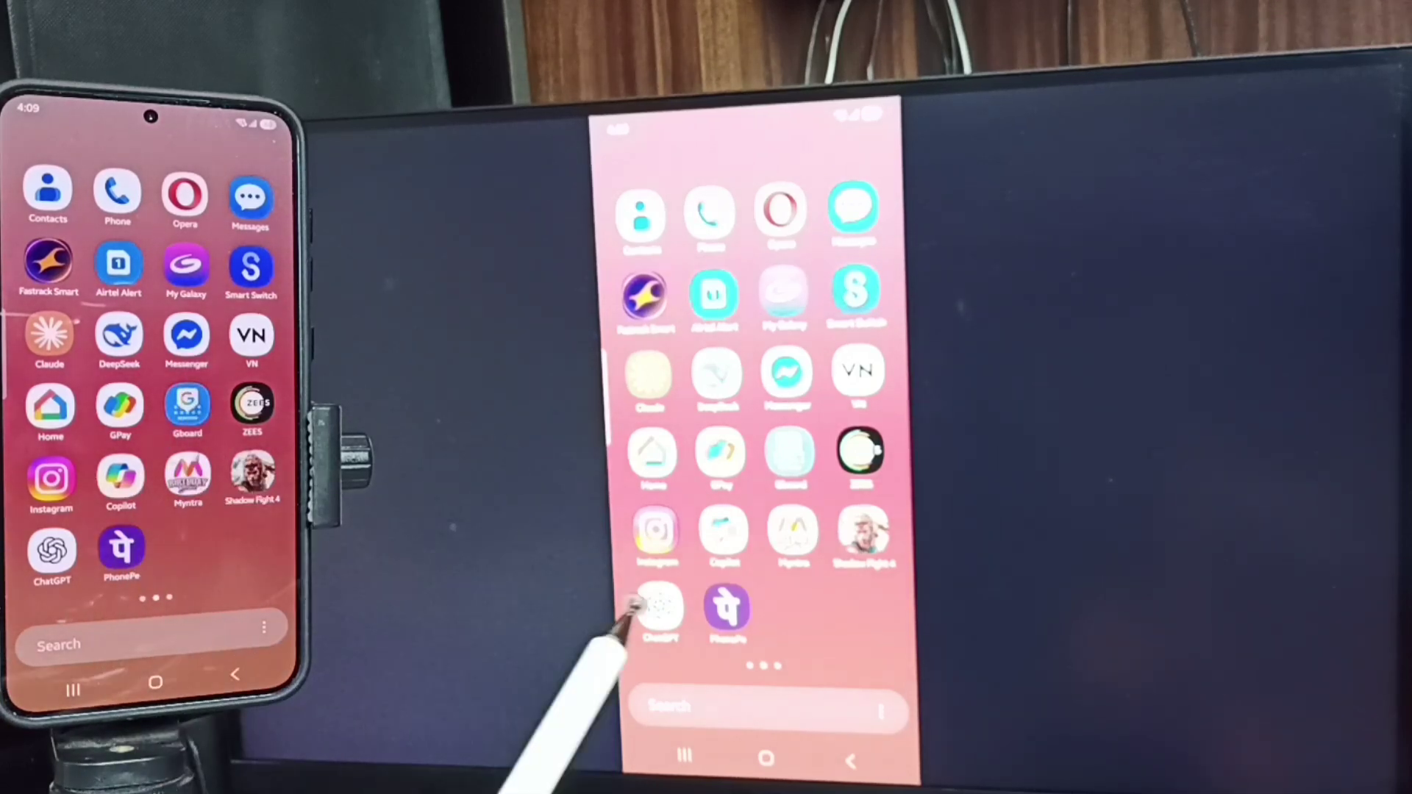
{"action": "left_click", "coordinate": [235, 674]}
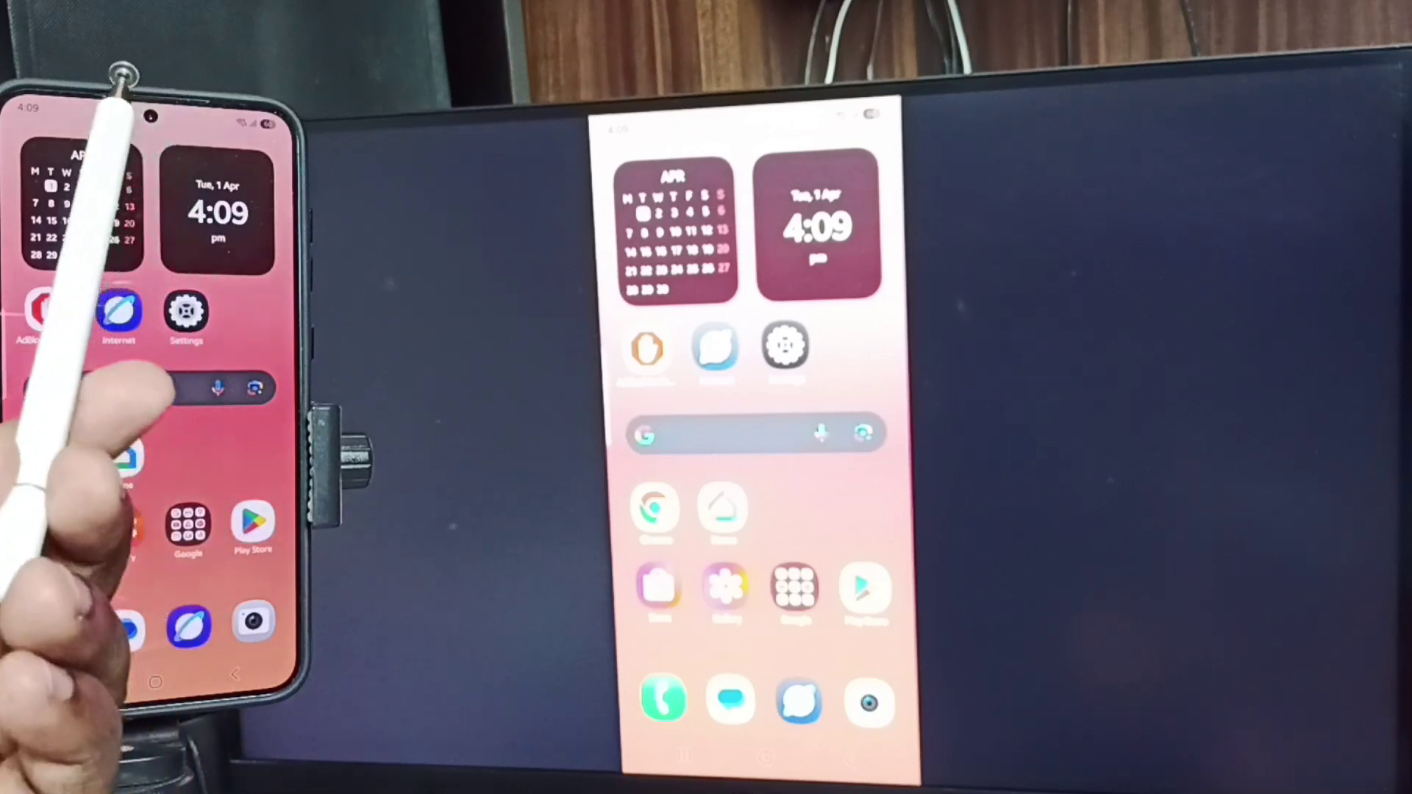
- Disconnect casting from the Casting screen notification in the notification shade
{"action": "left_click_drag", "start_coordinate": [111, 200], "coordinate": [217, 574]}
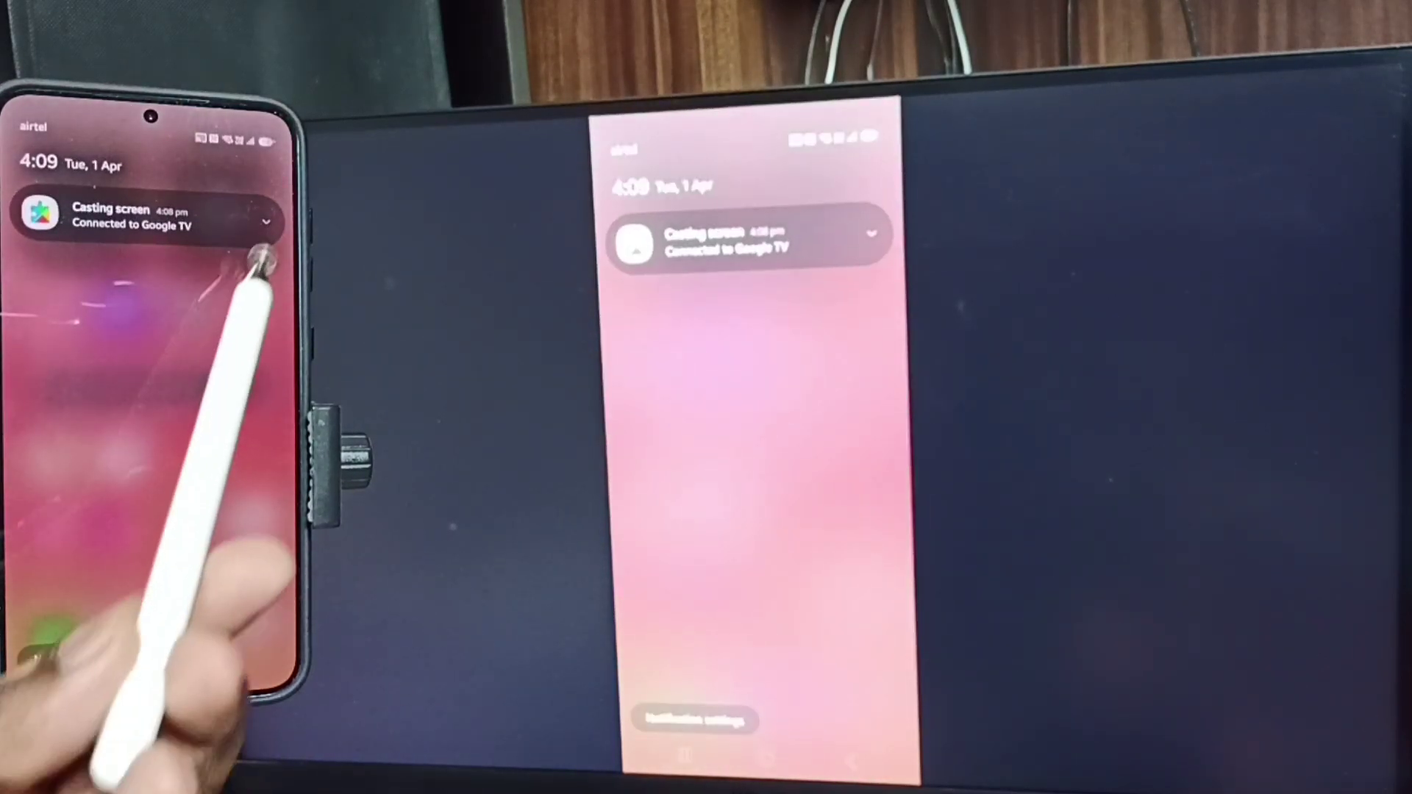
{"action": "left_click", "coordinate": [264, 223]}
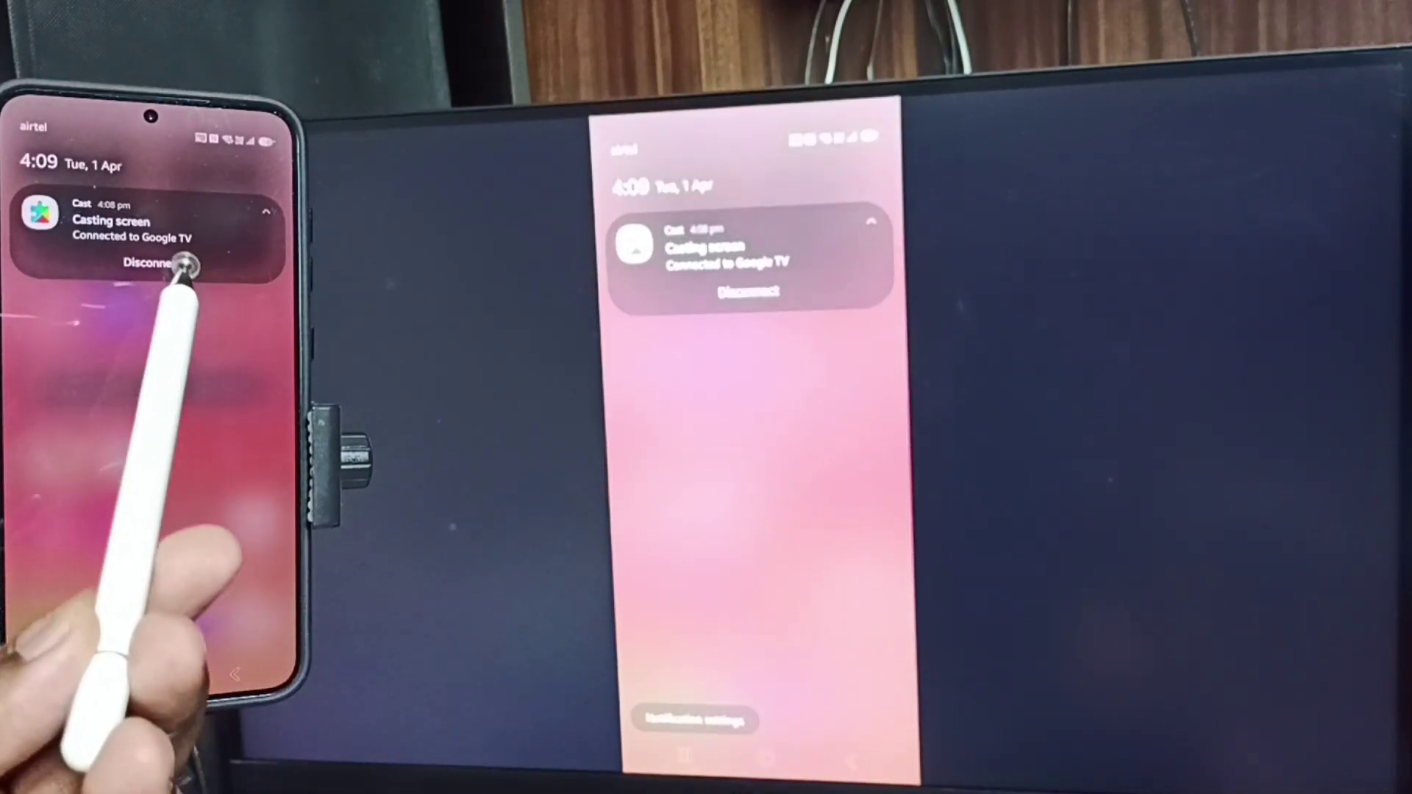
{"action": "left_click", "coordinate": [158, 265]}
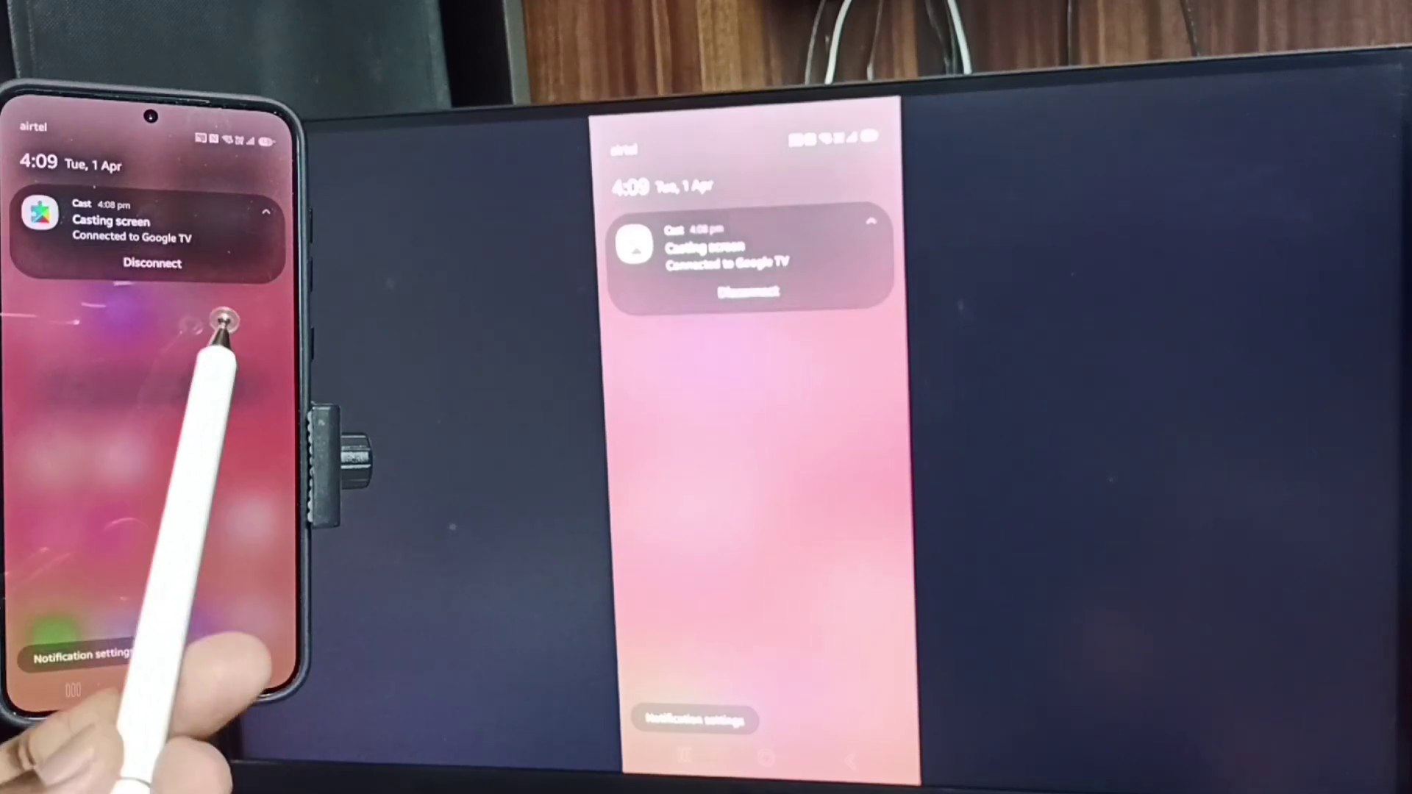
{"action": "left_click", "coordinate": [166, 265]}
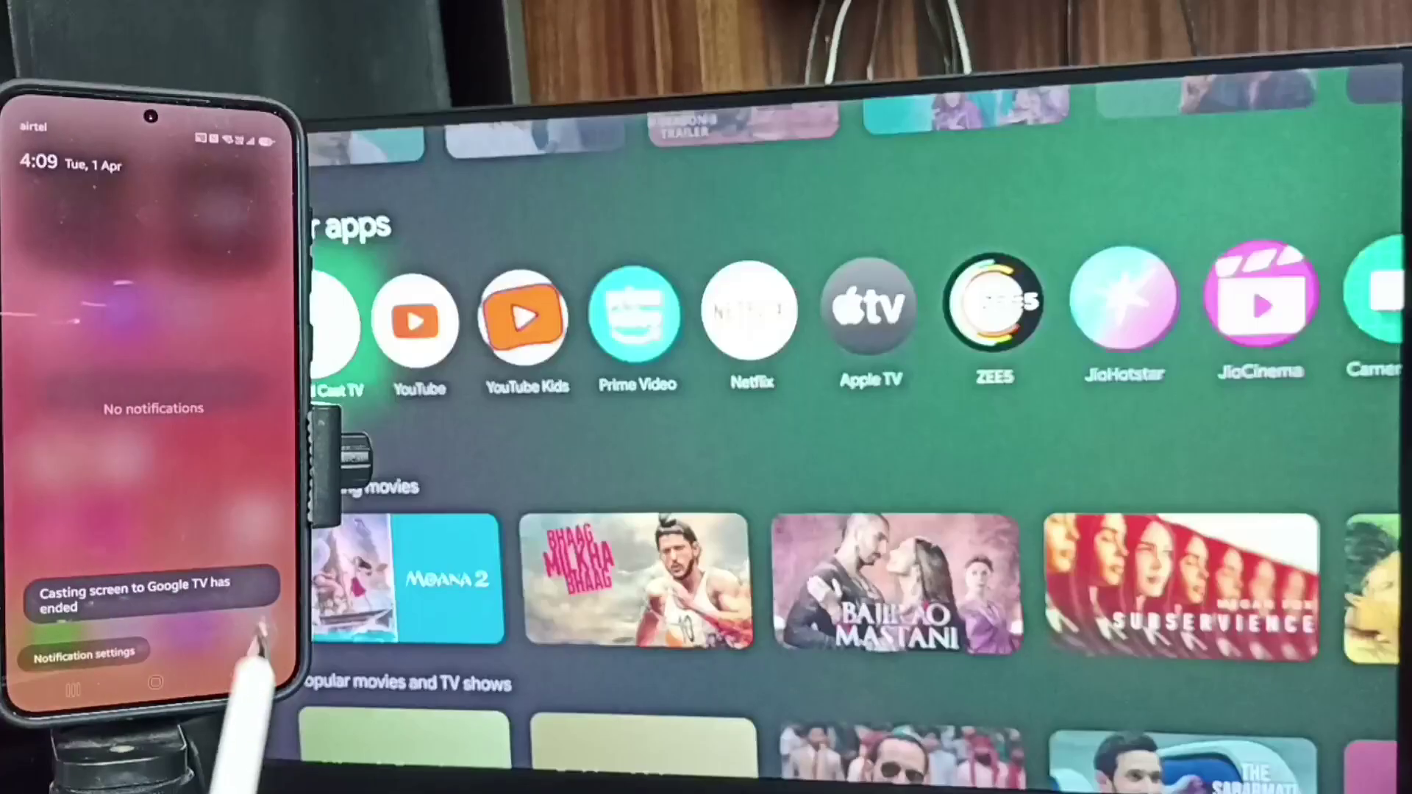